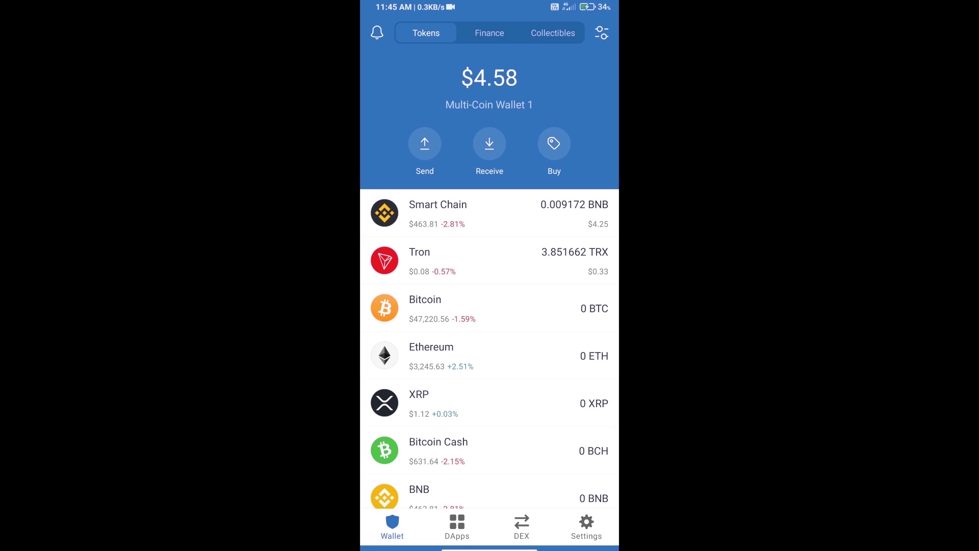
Step: Find BNB in the Buy list and open its Smart Chain purchase screen
left_click(554, 143)
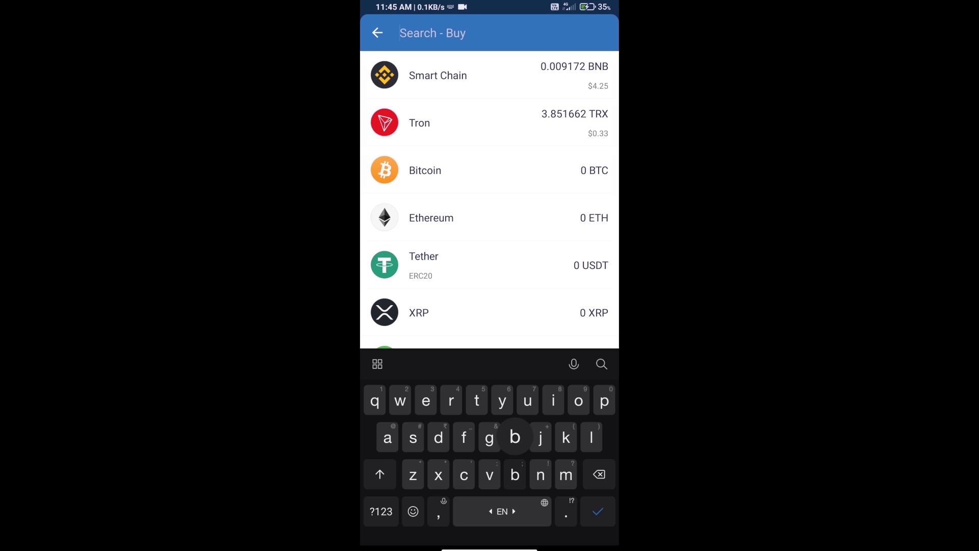
type("bnb")
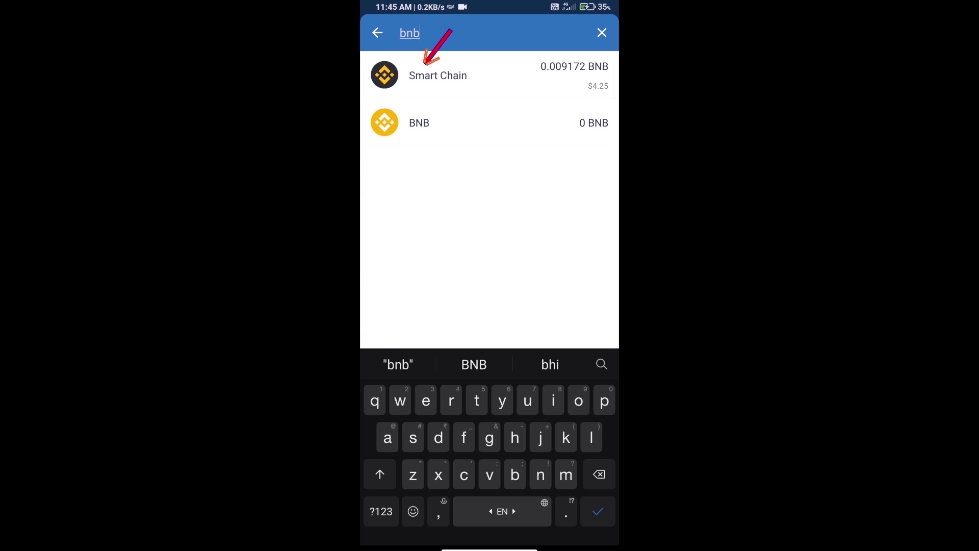
left_click(439, 75)
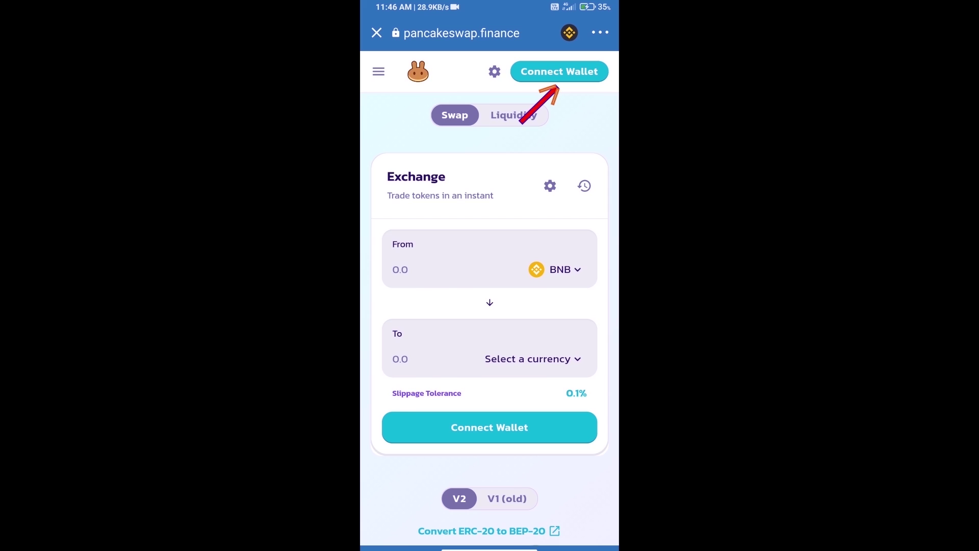
Step: Connect the Trust Wallet account to PancakeSwap
left_click(559, 72)
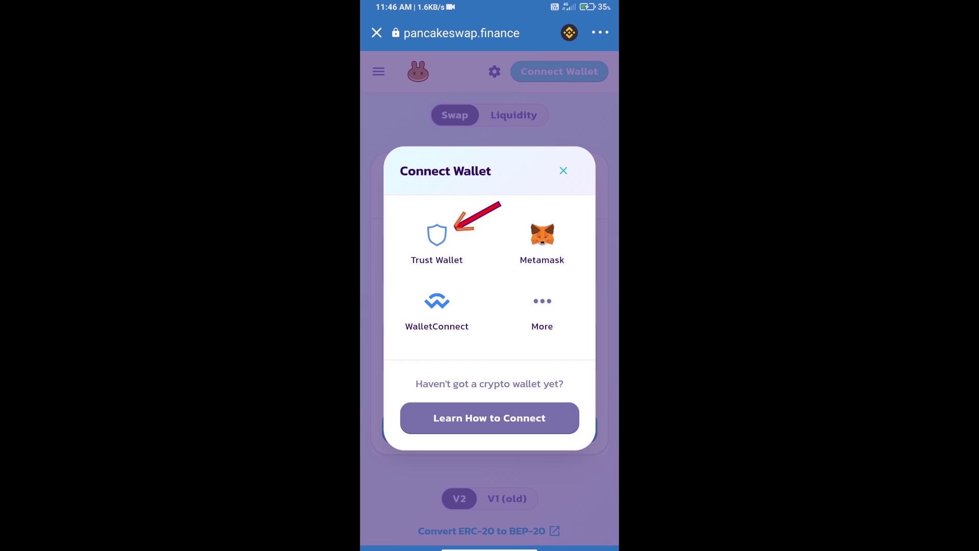
left_click(437, 238)
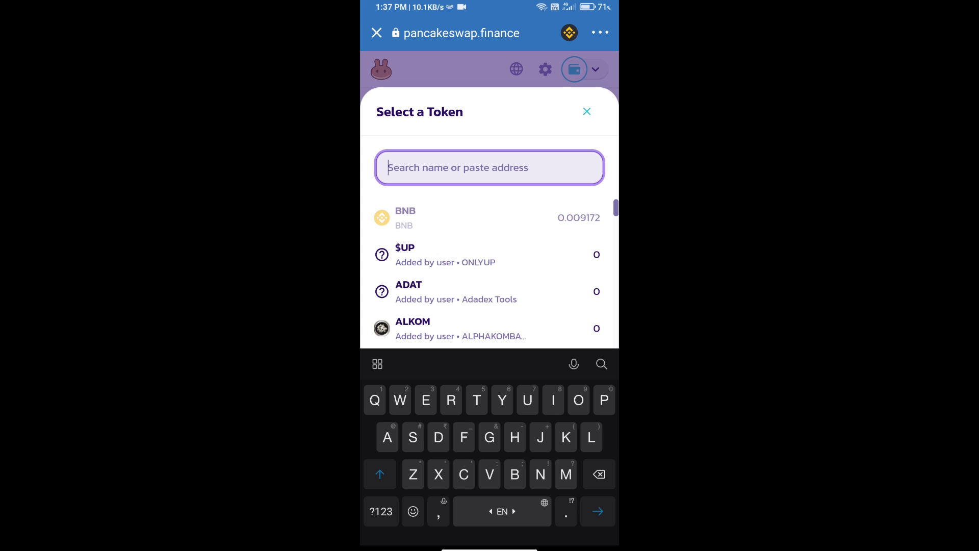
key("alt+Tab")
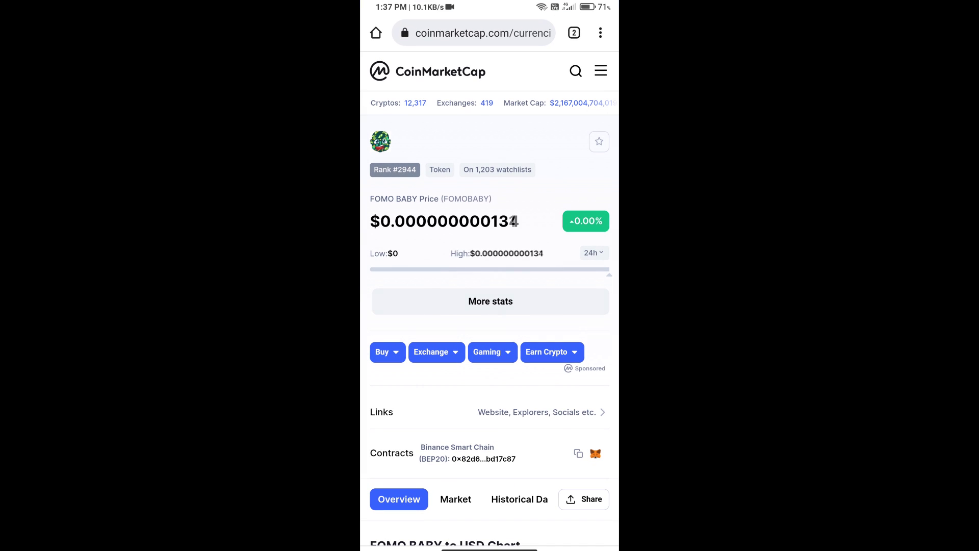
Step: Paste FOMO BABY's contract address from CoinMarketCap into PancakeSwap's token search
left_click(578, 453)
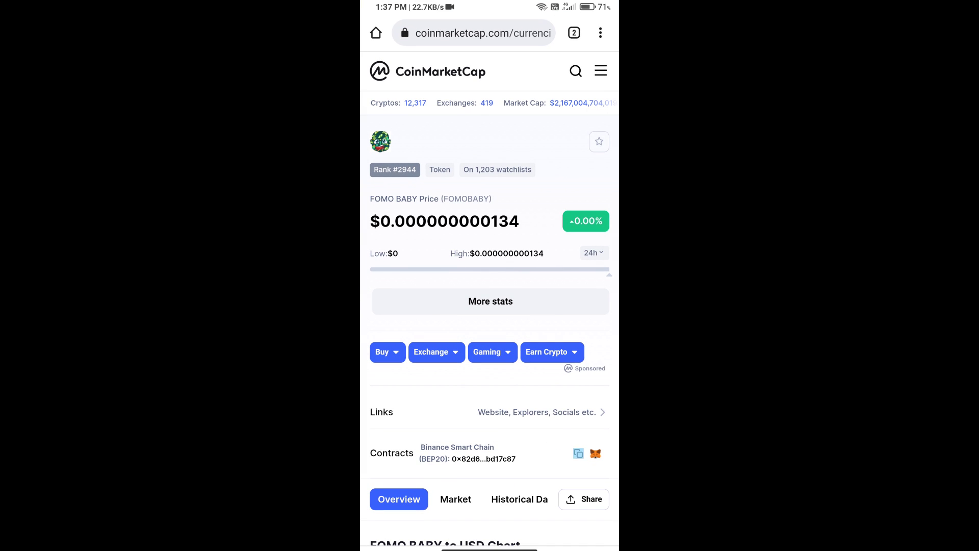
key("alt+Tab")
left_click(550, 329)
left_click(388, 167)
left_click(383, 138)
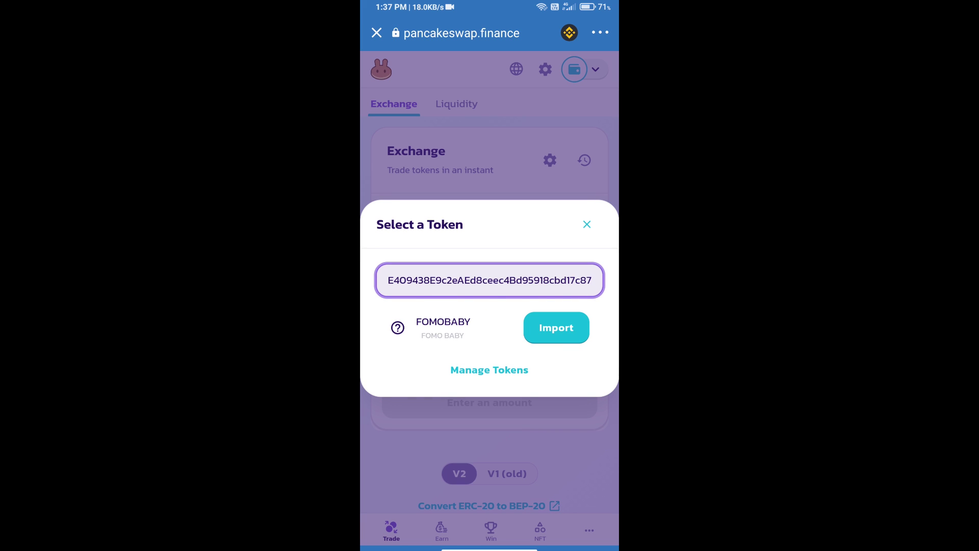
Step: Import FOMOBABY as the receive token, accepting the unknown-token risk warning
left_click(557, 328)
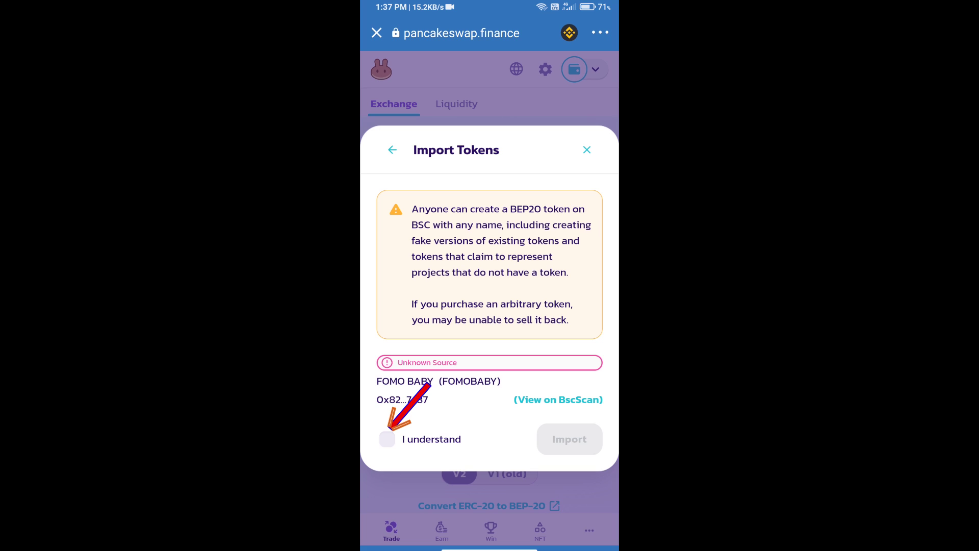
left_click(387, 439)
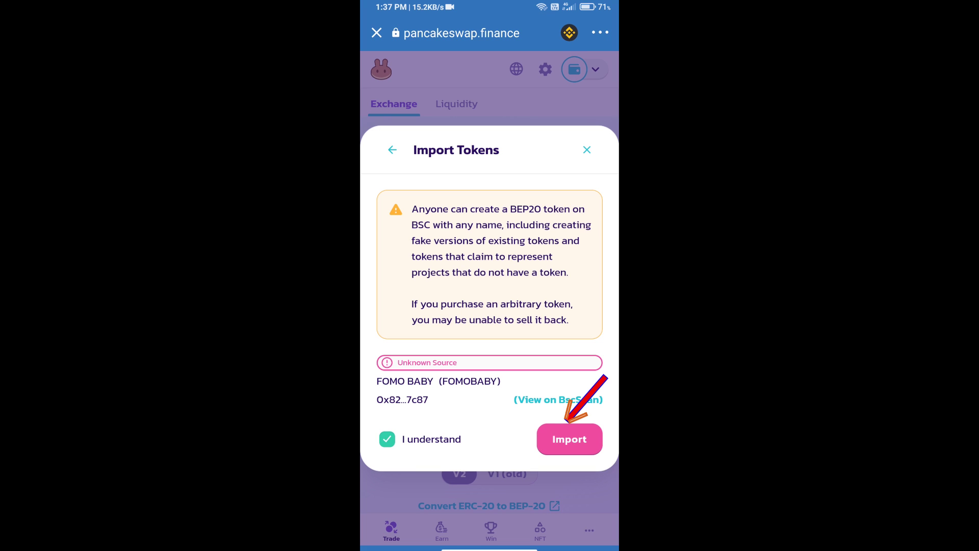
left_click(569, 439)
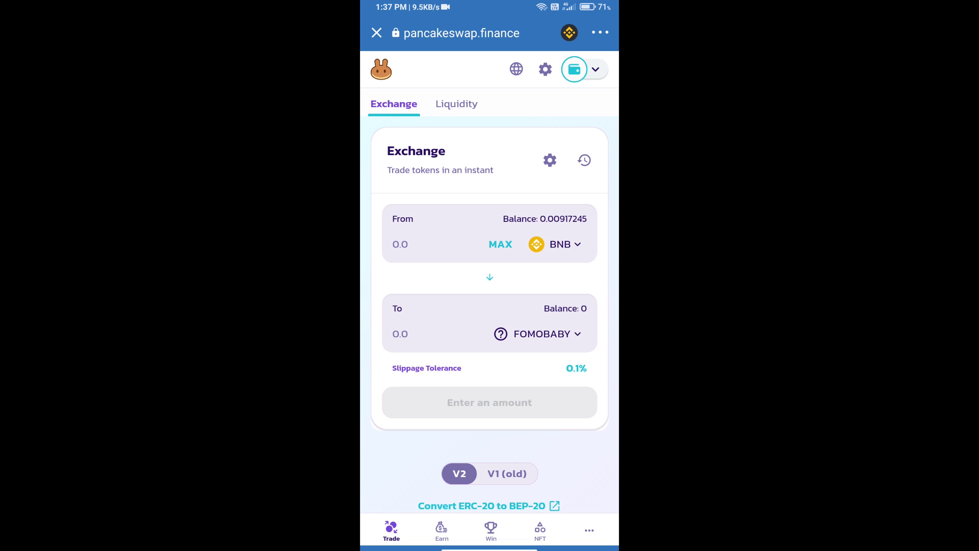
Step: Enter a custom slippage tolerance of 12 in the swap settings and close them
left_click(551, 160)
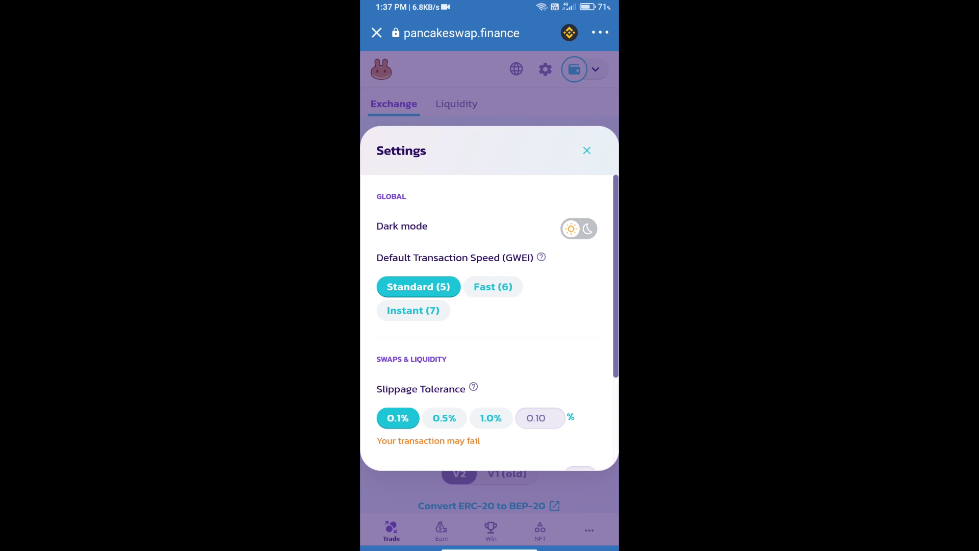
left_click(542, 418)
left_click(382, 511)
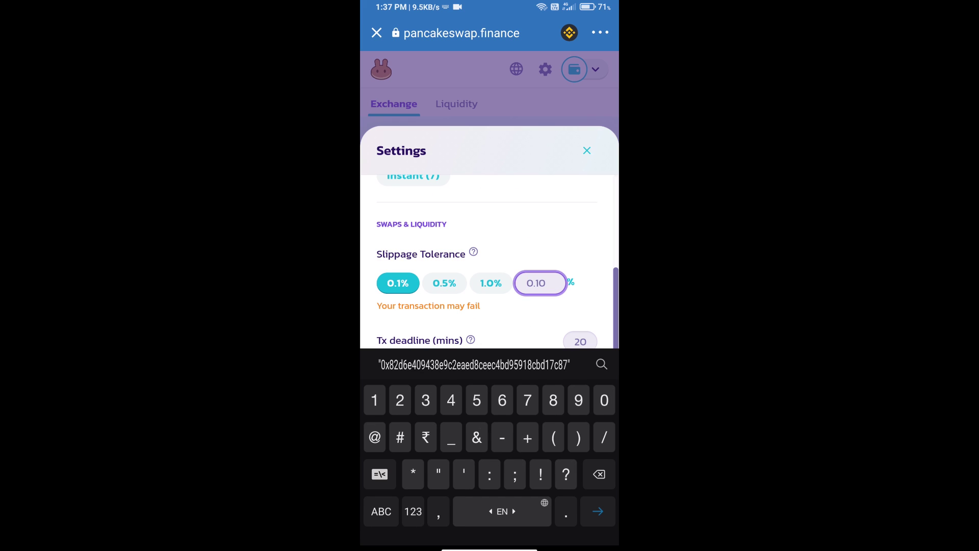
type("12")
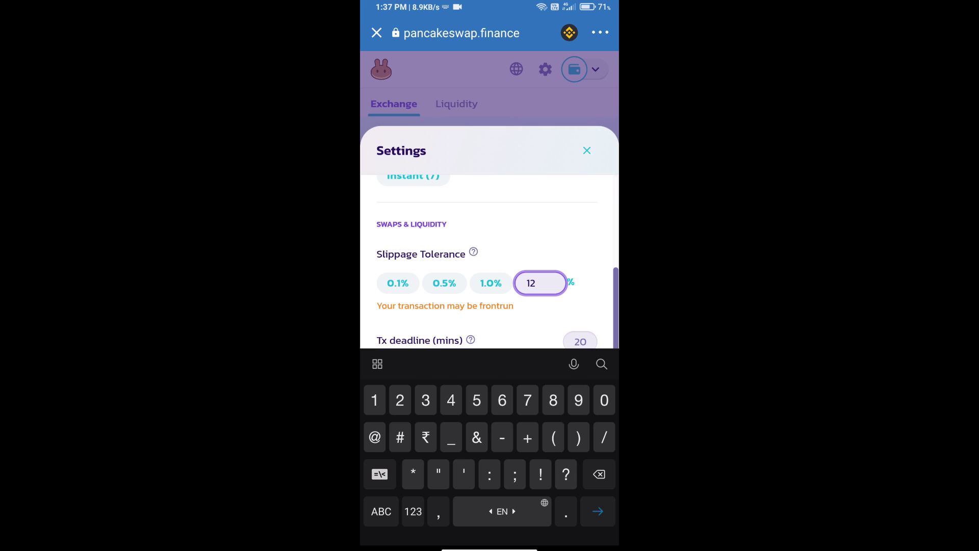
left_click(587, 151)
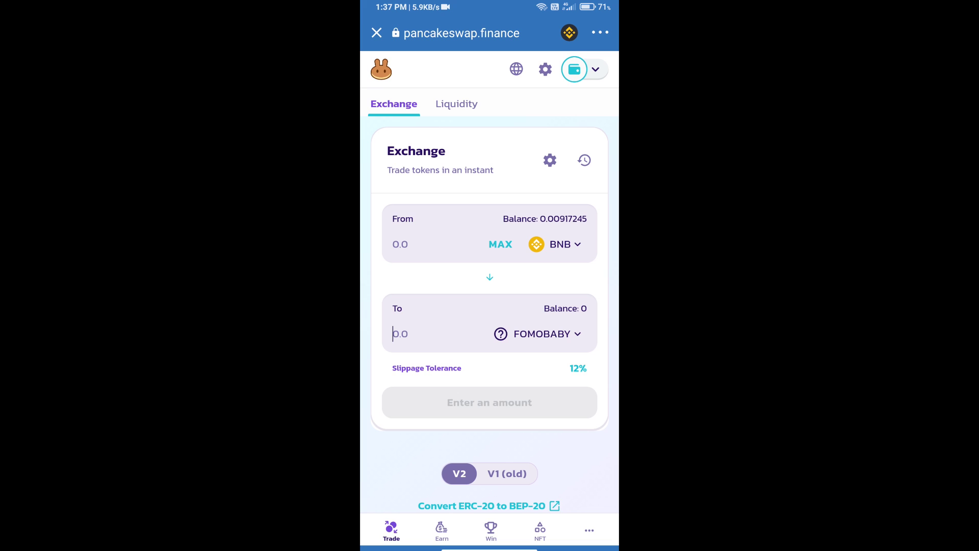
type("100")
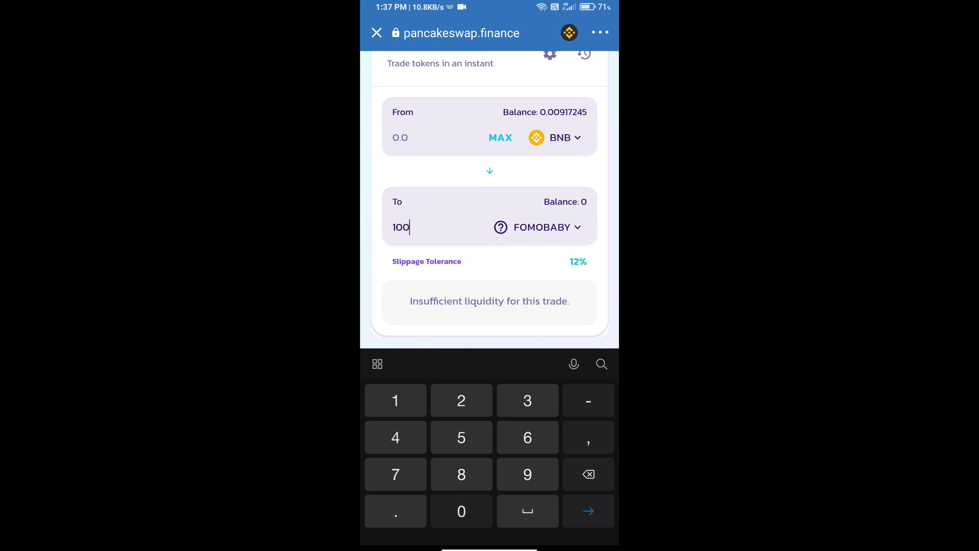
type("0")
scroll(489, 229, "down", 3)
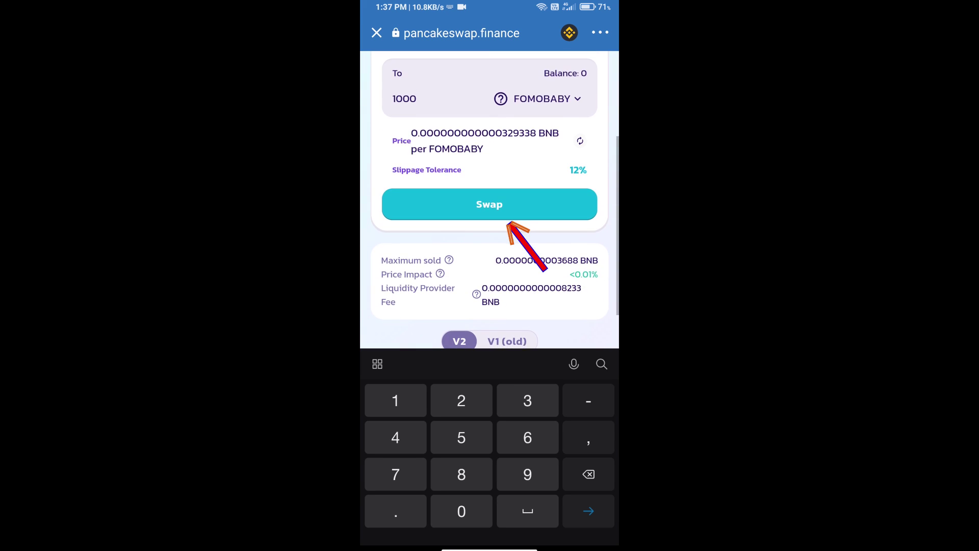
Step: Review the 1000 FOMOBABY swap quote with its BNB cost and fees
left_click(490, 212)
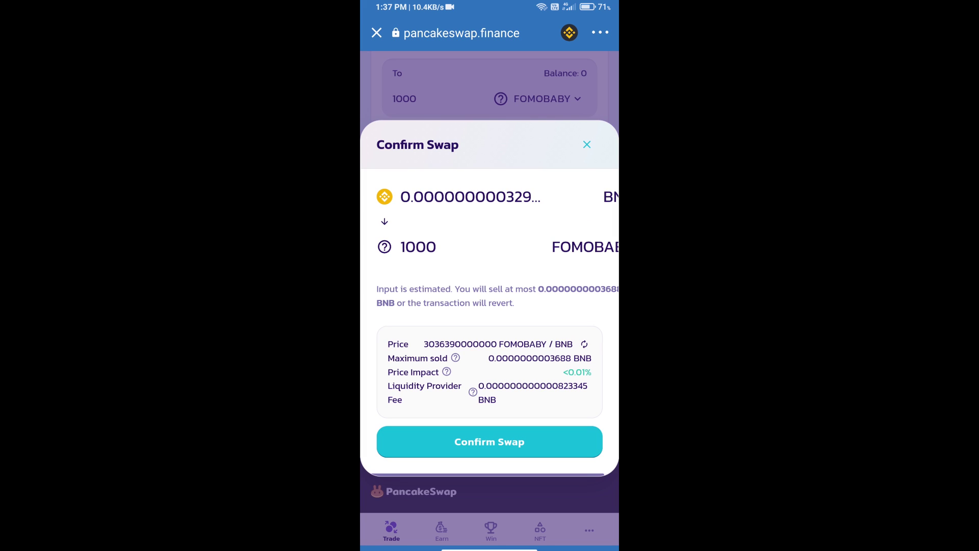